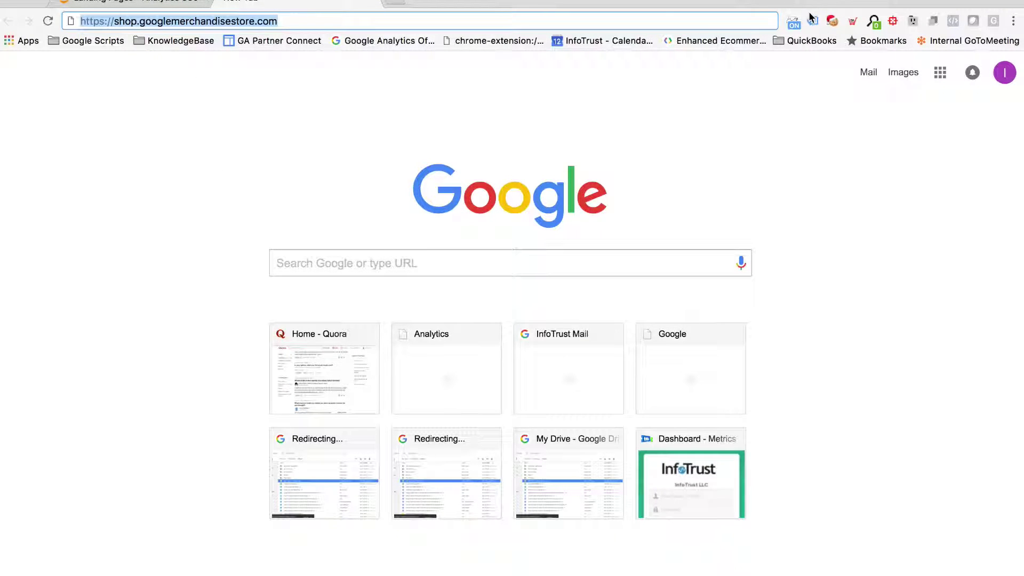
Open the Google Analytics URL Builder extension form in a new browser tab
left_click(853, 21)
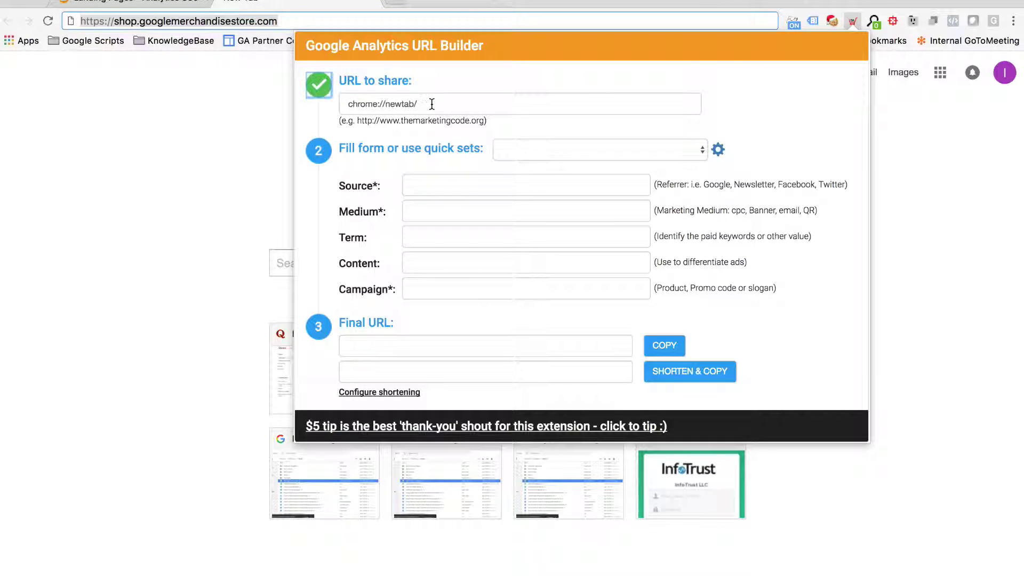
Paste the store address as the URL and enter testpc as the campaign source
triple_click(432, 103)
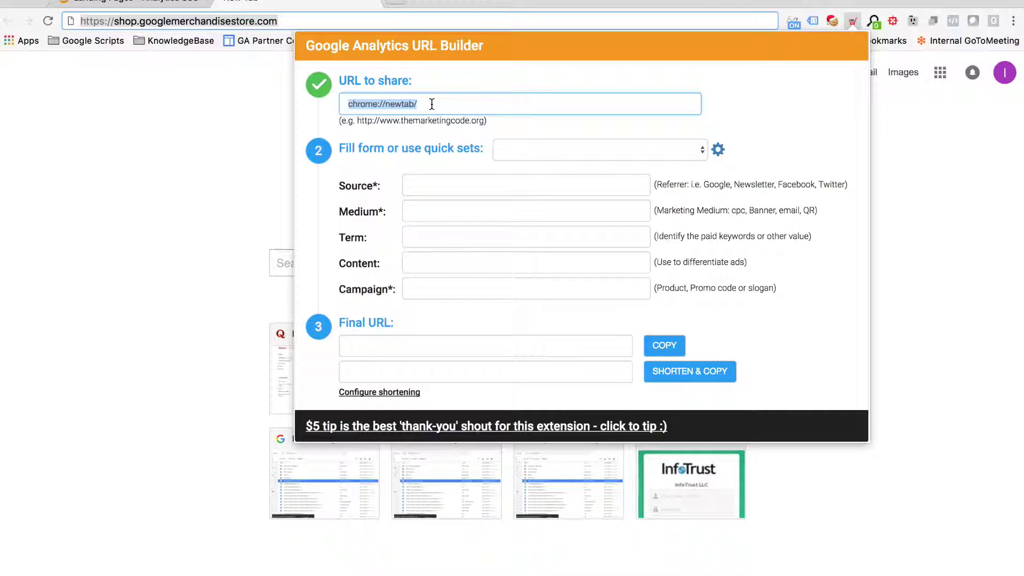
type("https://shop.googlemerchandisestore.com")
left_click(448, 184)
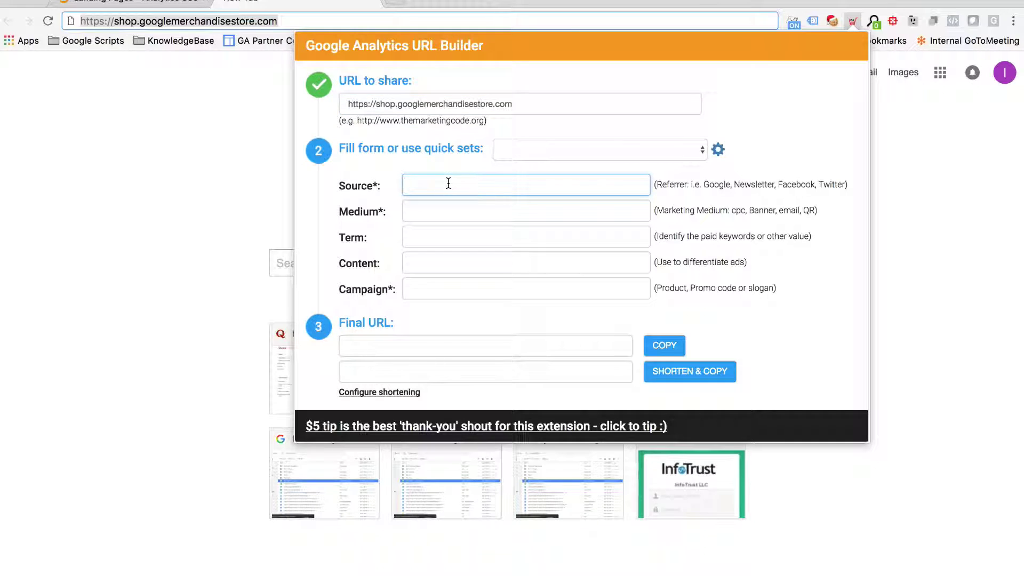
type("test")
key("shift+Left")
key("shift+Left")
key("shift+Left")
key("shift+Left")
key("shift+Left")
key("ctrl+c")
Fill testpc as medium and campaign name, then copy the tagged link and select the address bar
key("Tab")
key("ctrl+v")
key("Tab")
key("Tab")
key("Tab")
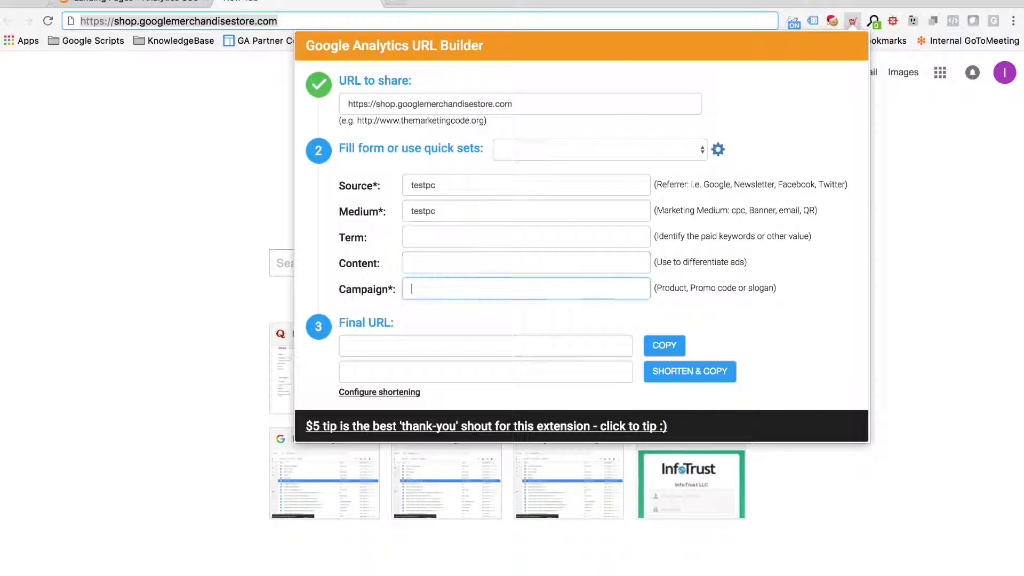
key("ctrl+v")
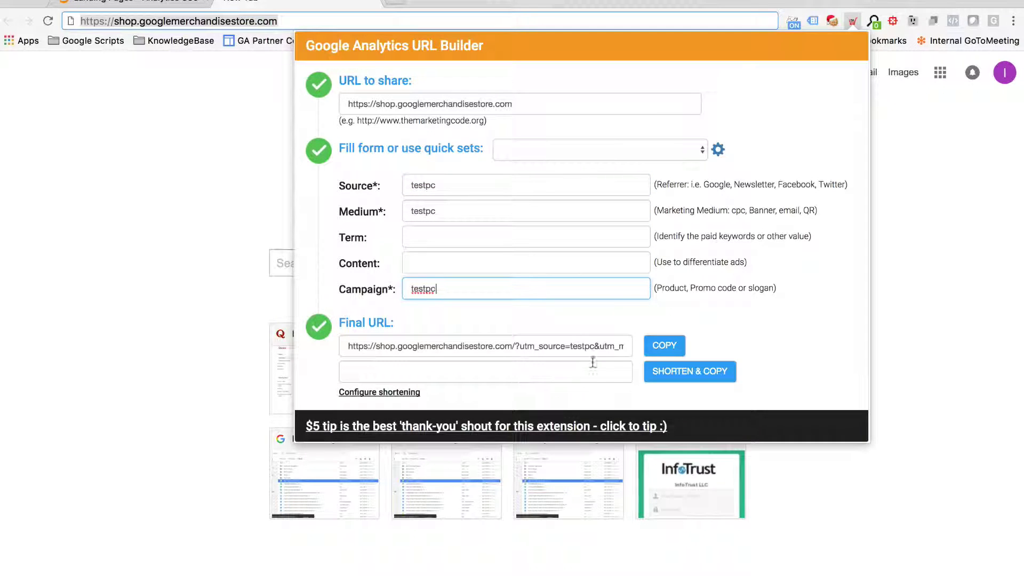
left_click(664, 347)
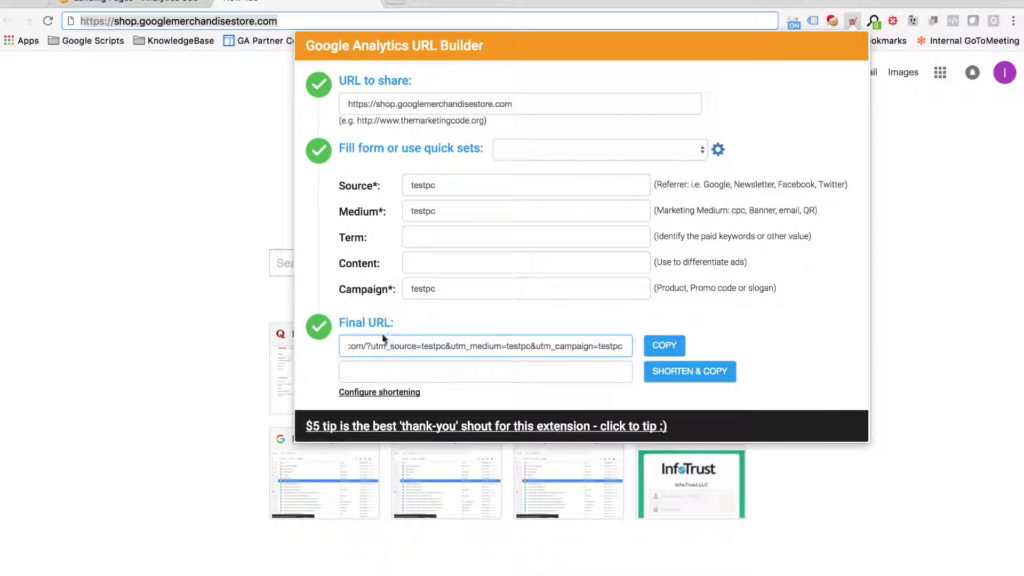
left_click(221, 25)
Load the testpc-tagged store URL and open the Flashlights category
key("super+v")
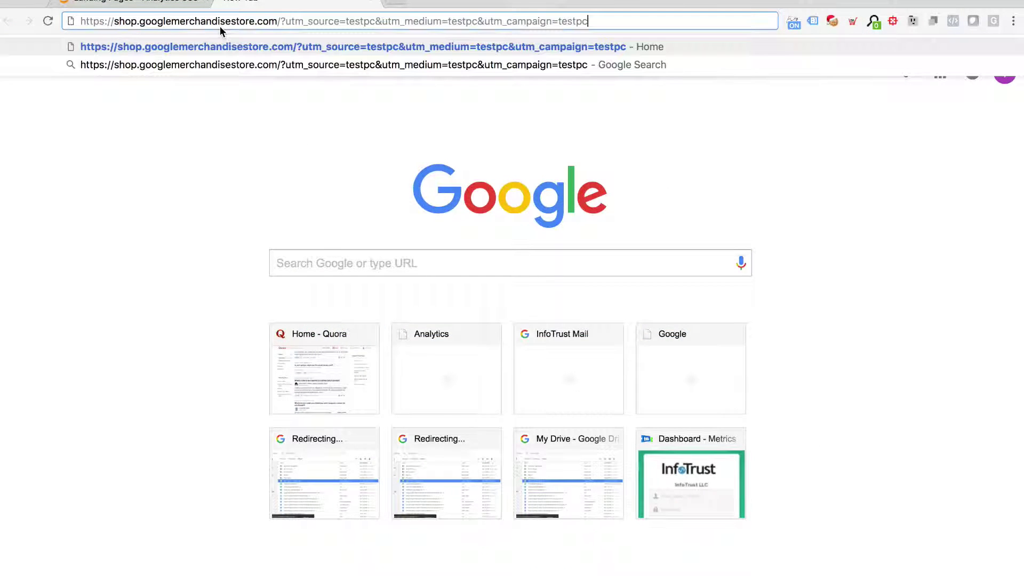
key("Return")
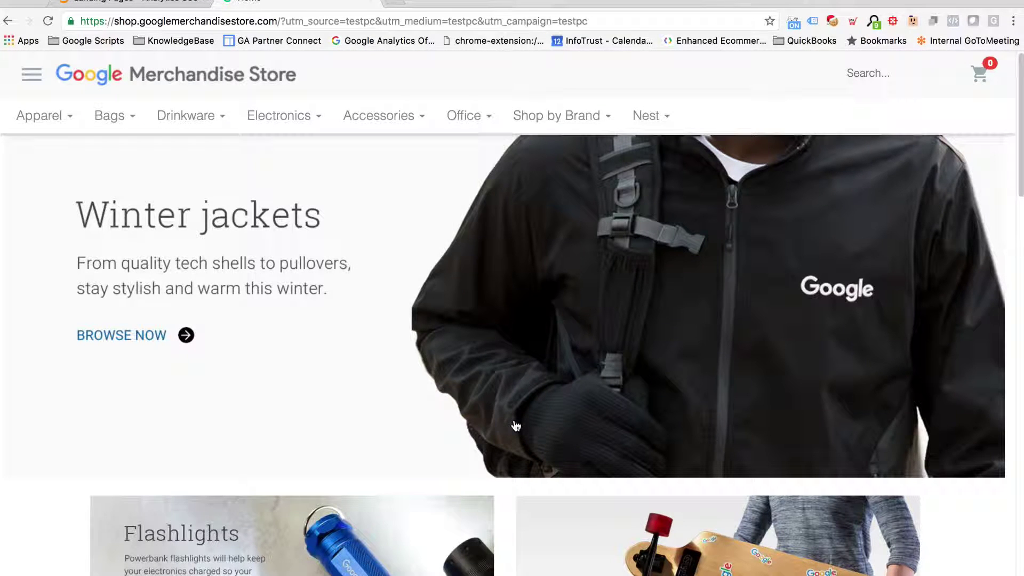
scroll(516, 425, "down", 3)
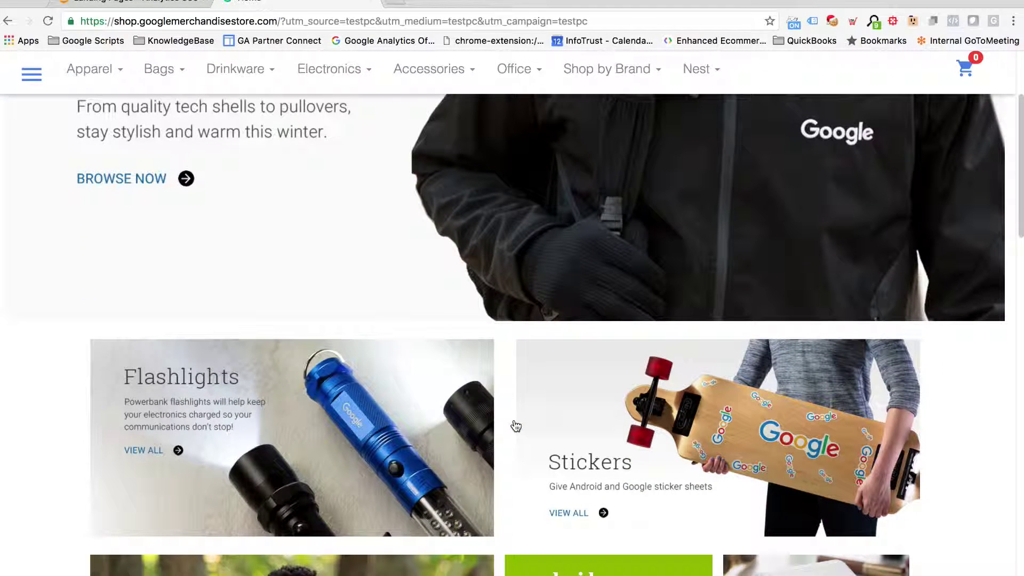
left_click(149, 450)
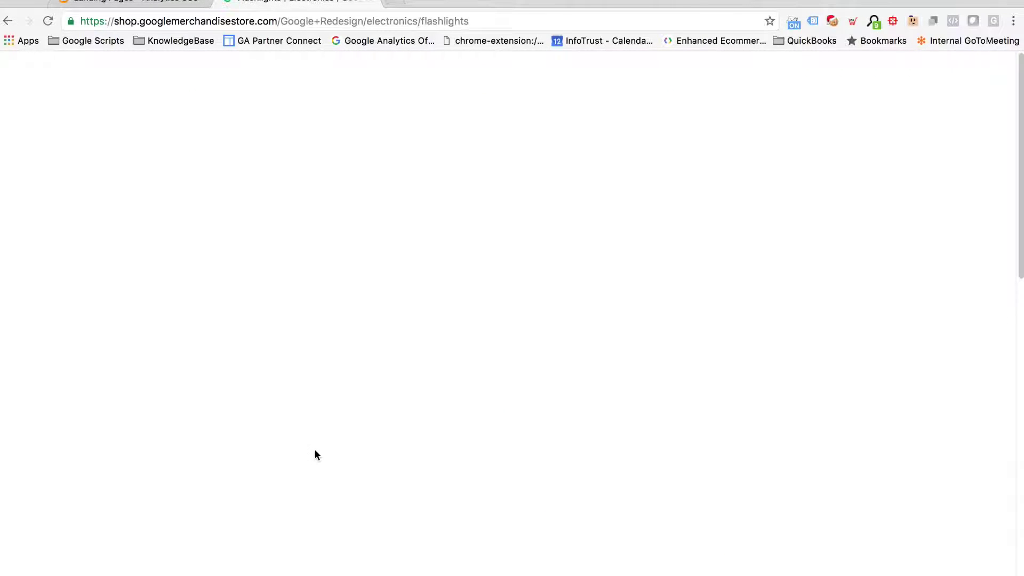
Add the Aluminum Handy Emergency Flashlight to the cart and return to the Analytics tab
scroll(653, 445, "down", 2)
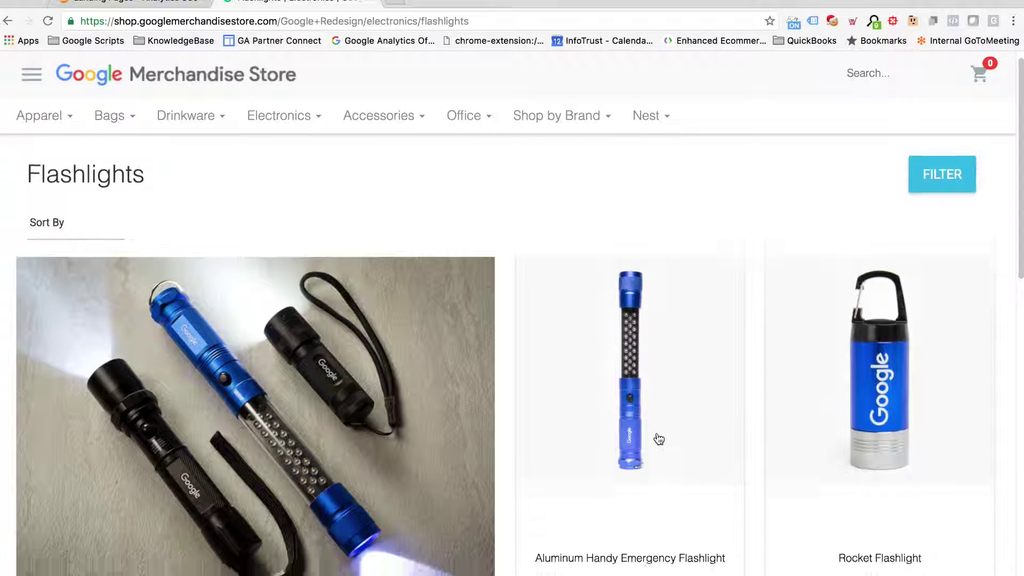
mouse_move(625, 375)
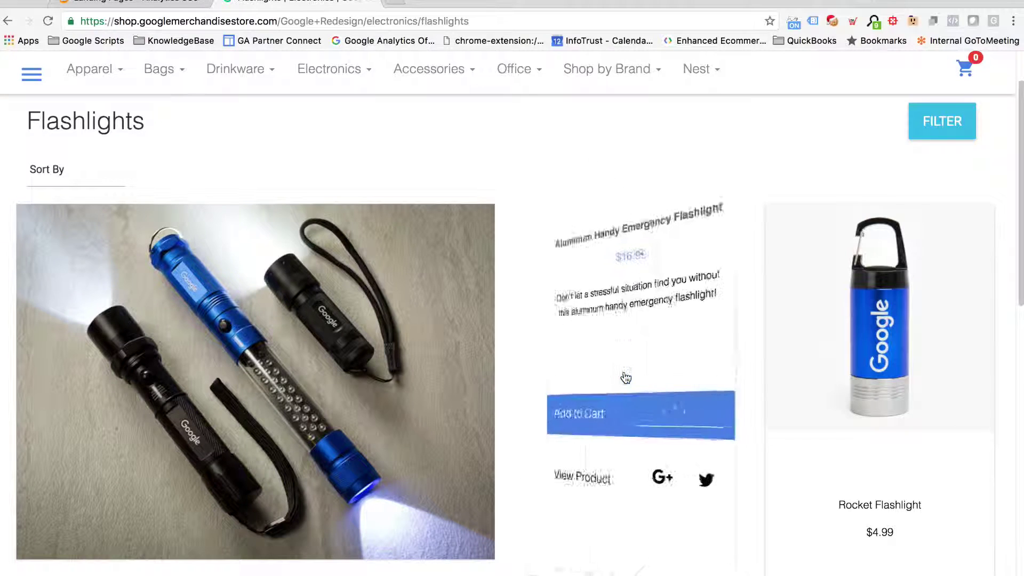
left_click(576, 417)
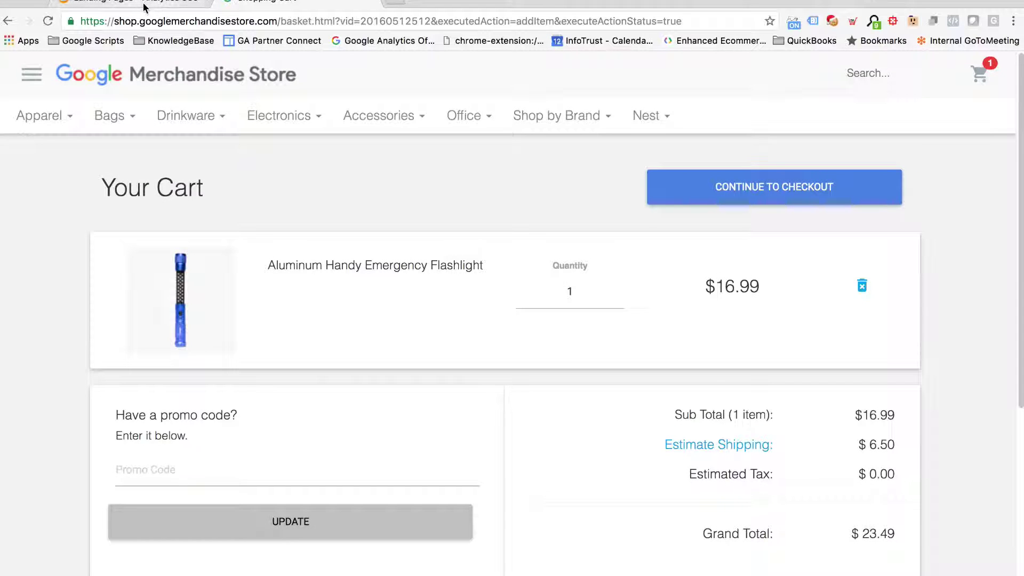
left_click(144, 6)
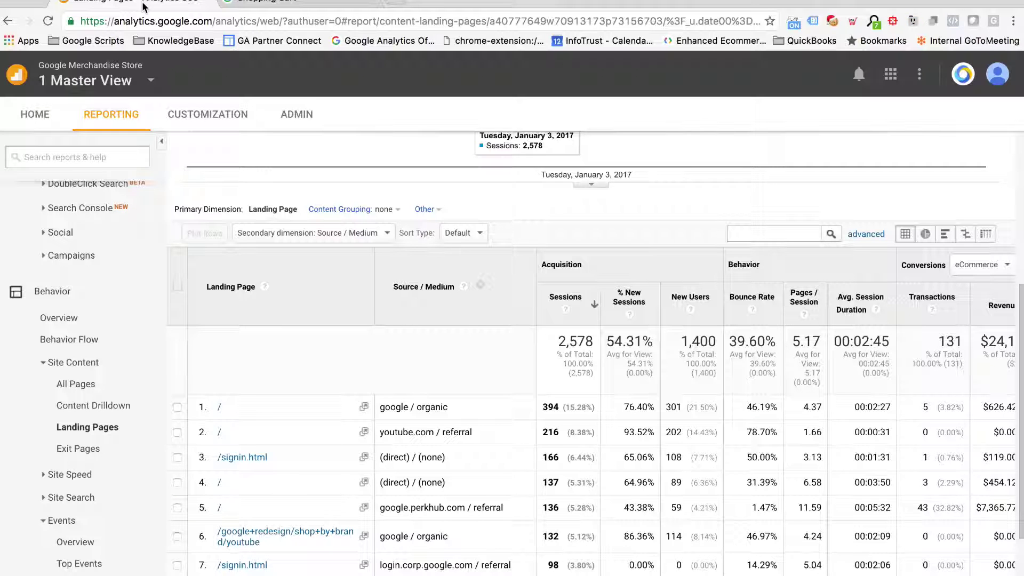
Open Real-Time Overview without the MEDIUM: testpc filter and view Traffic Sources down to the testpc row
scroll(114, 287, "up", 15)
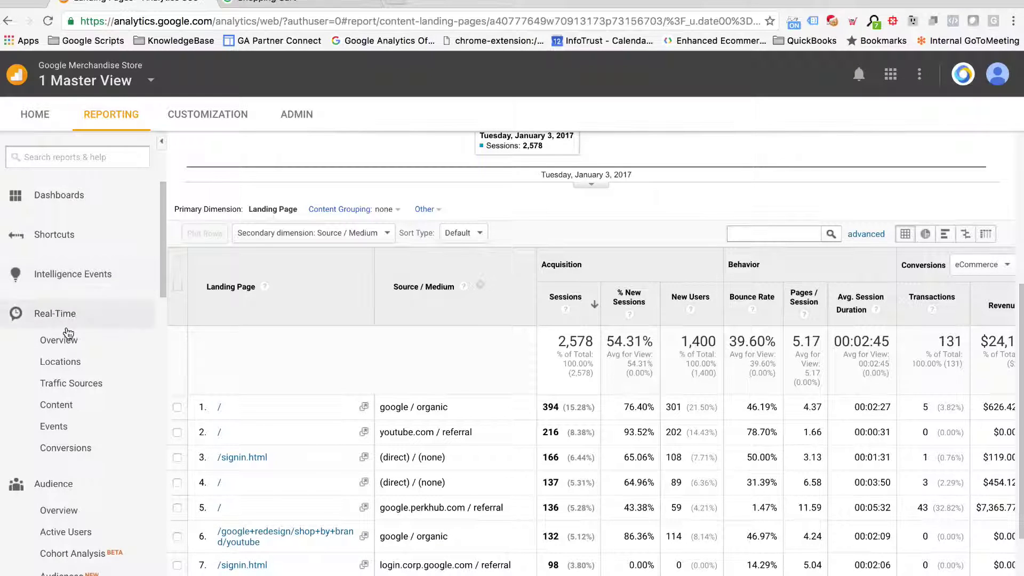
left_click(80, 340)
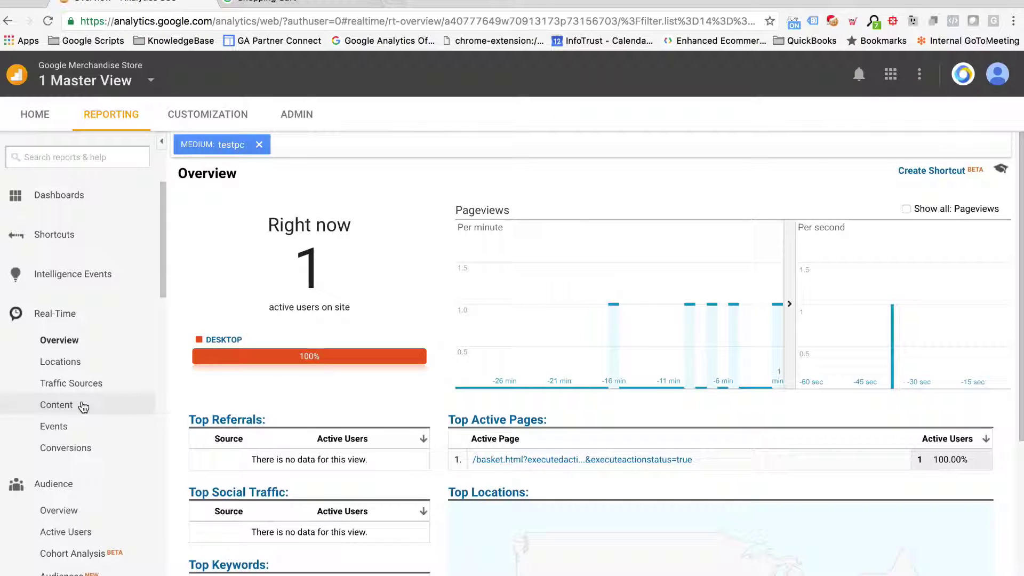
left_click(259, 145)
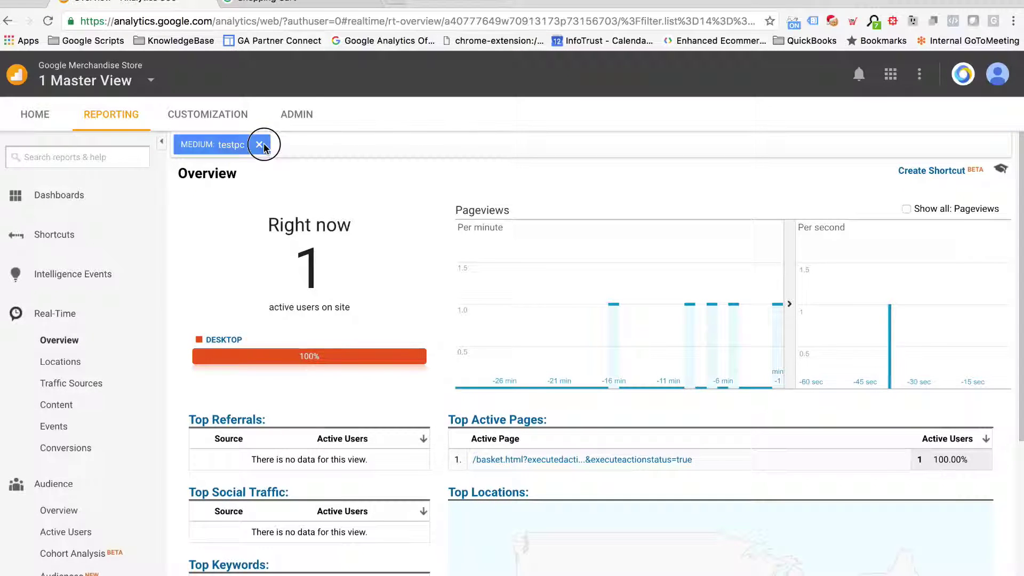
left_click(71, 383)
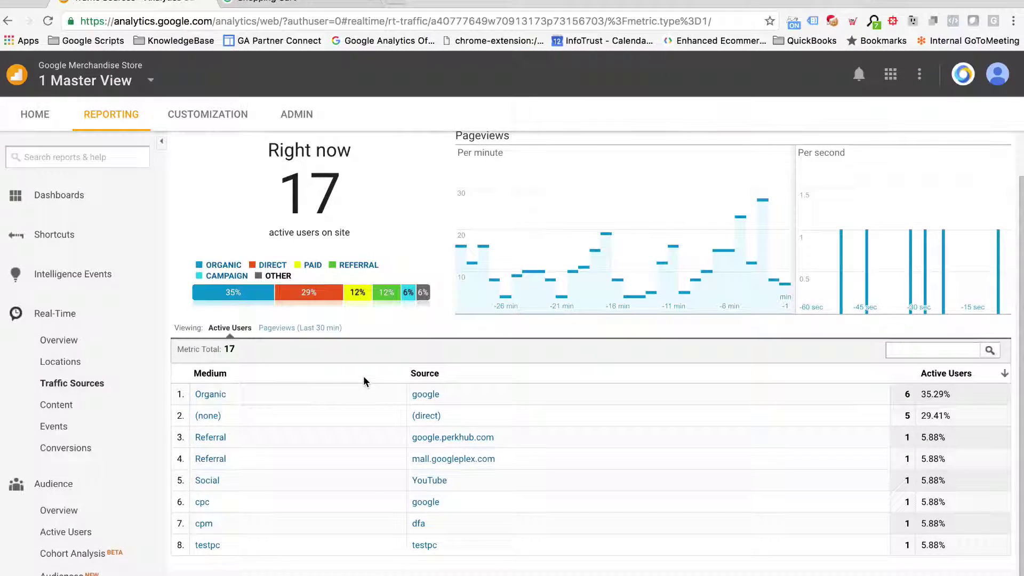
scroll(240, 537, "down", 2)
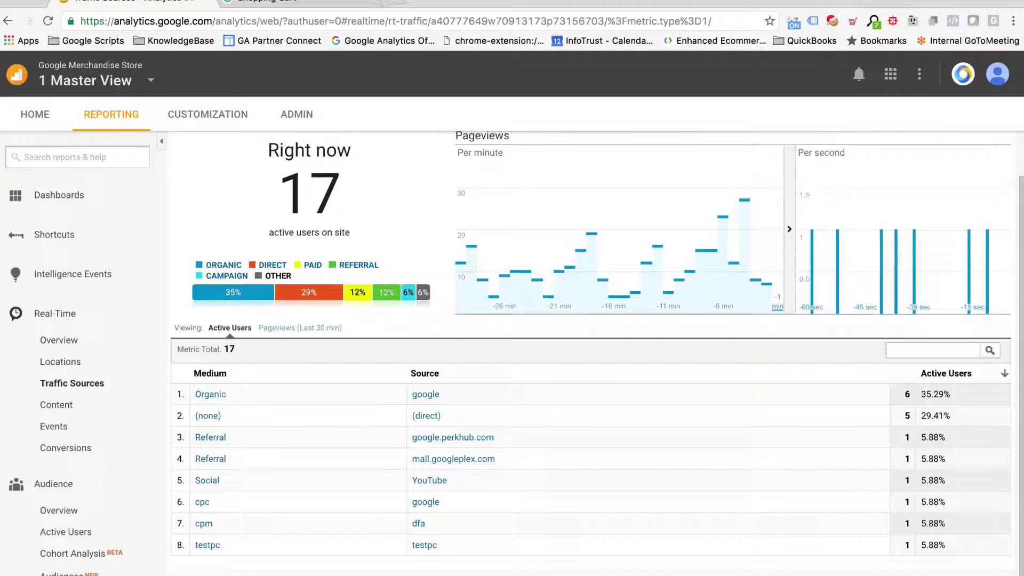
Filter Real-Time to medium testpc and view Content, showing 1 active user on the Shopping Cart page
left_click(209, 544)
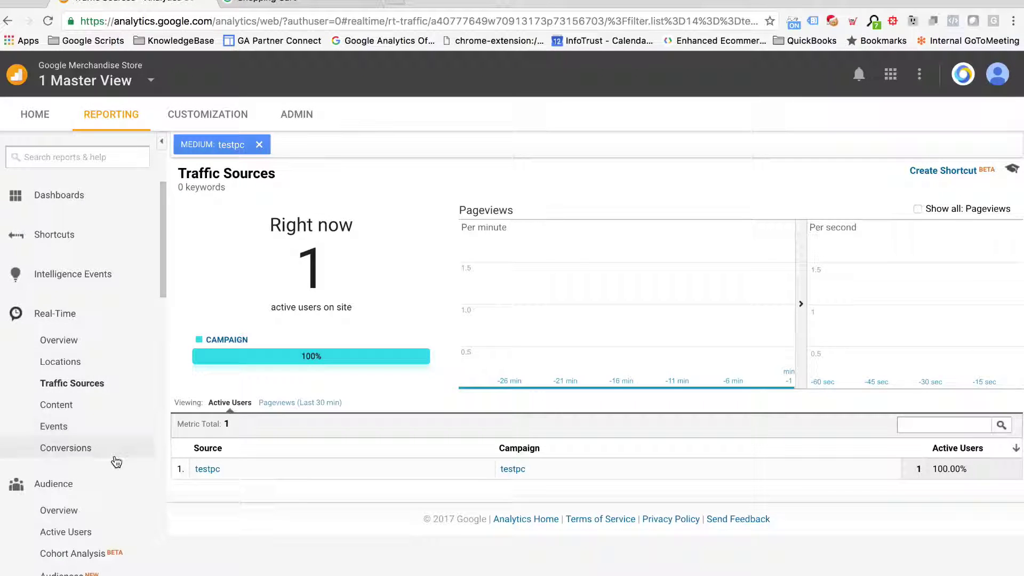
left_click(72, 407)
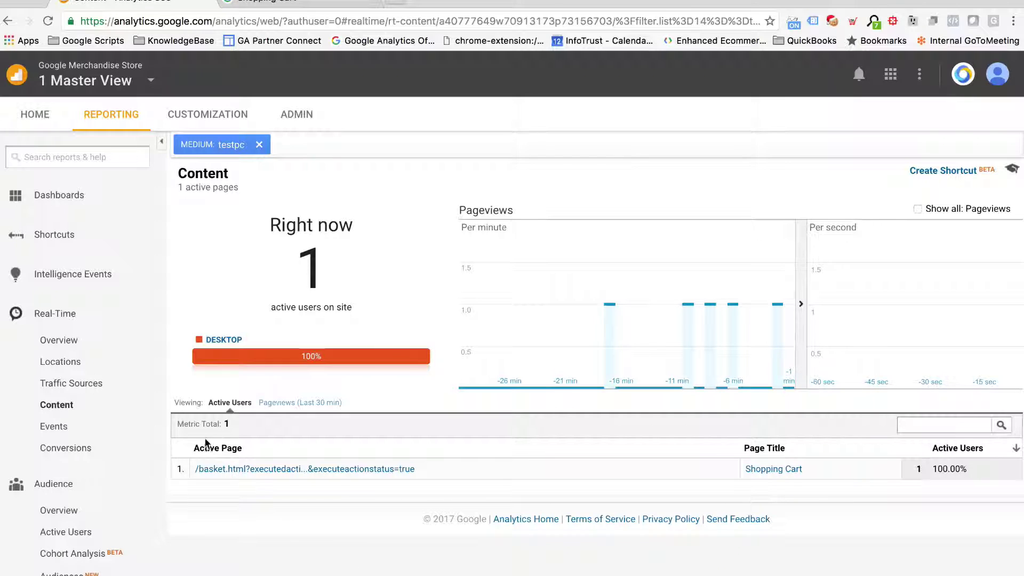
Open the All Traffic Source/Medium report and filter its table to testpc traffic
left_click(68, 318)
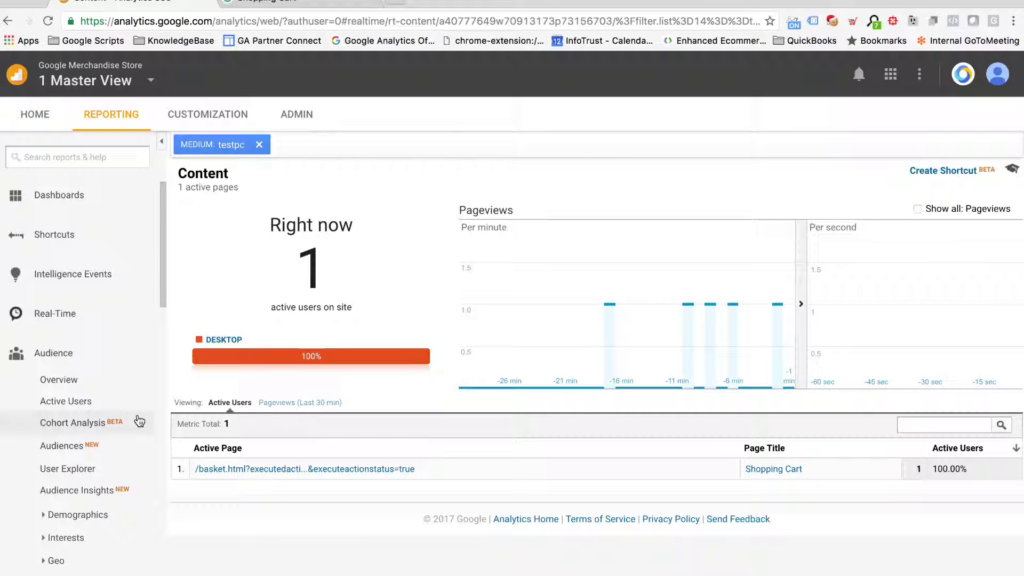
scroll(140, 422, "down", 2)
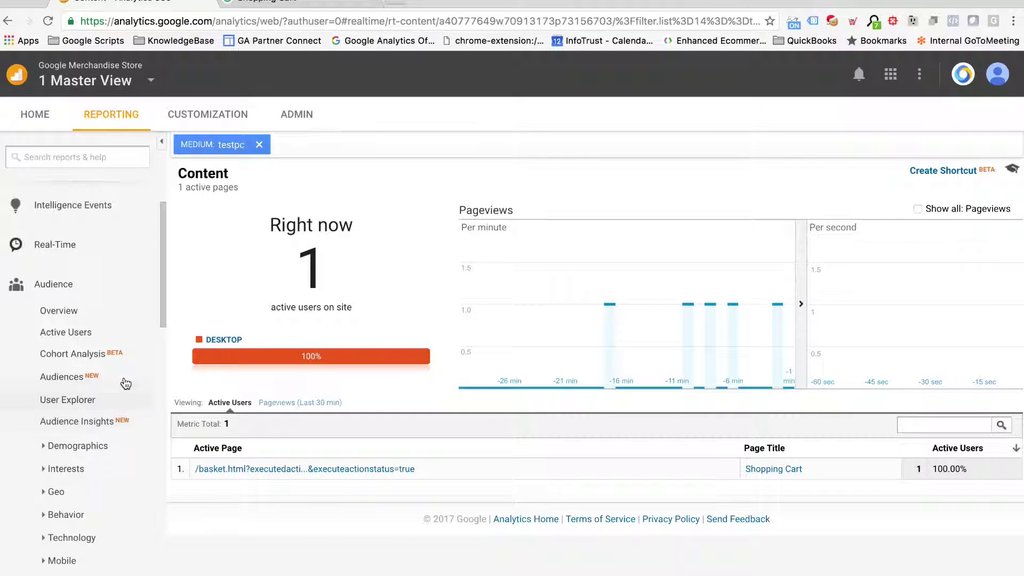
scroll(126, 384, "down", 2)
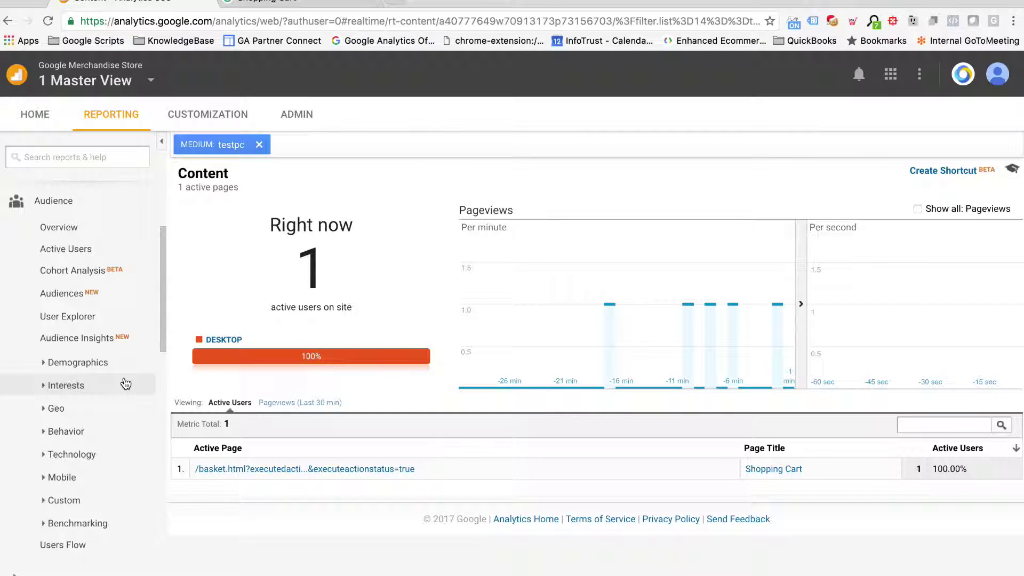
scroll(126, 385, "down", 6)
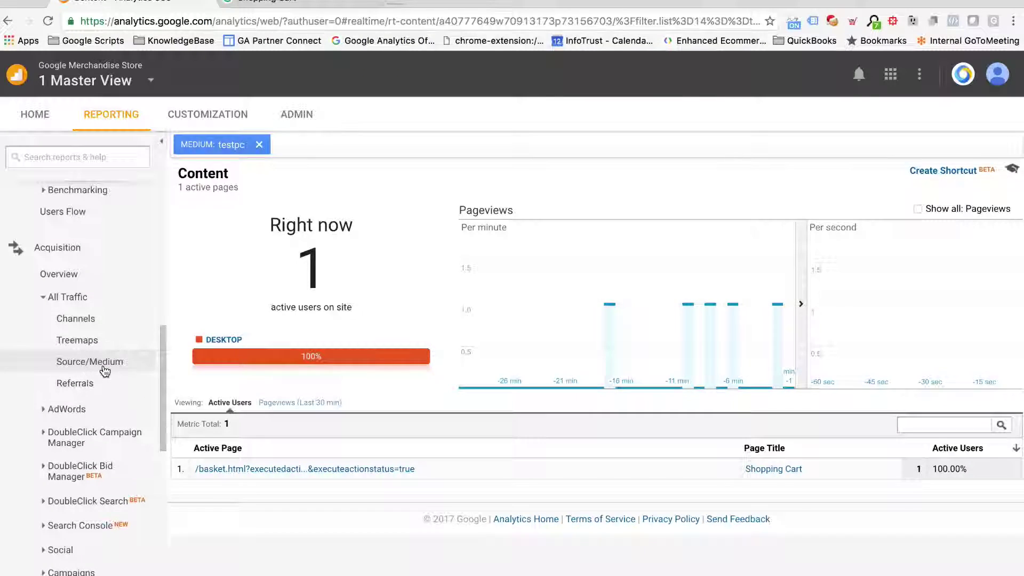
left_click(105, 372)
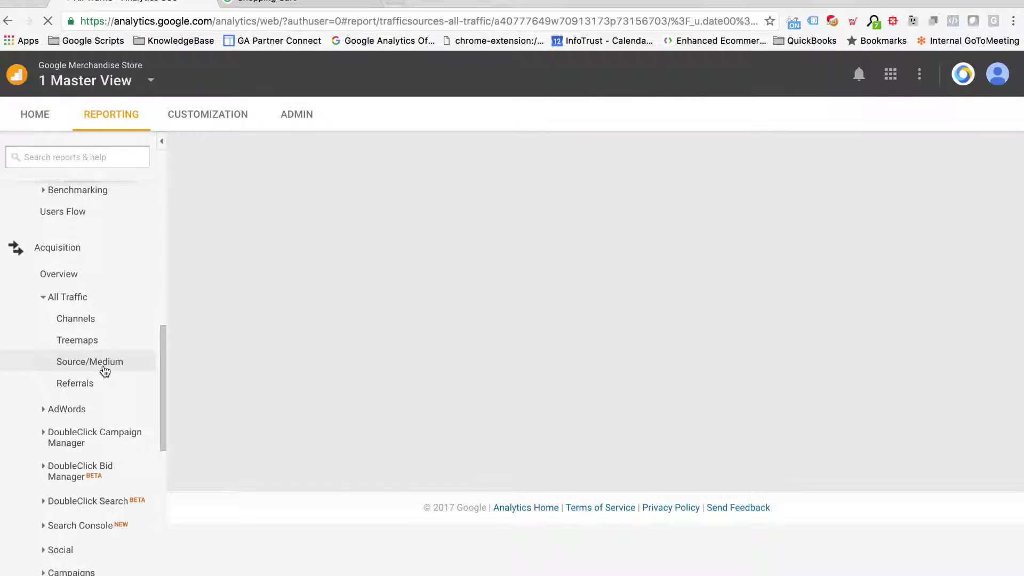
scroll(320, 400, "down", 4)
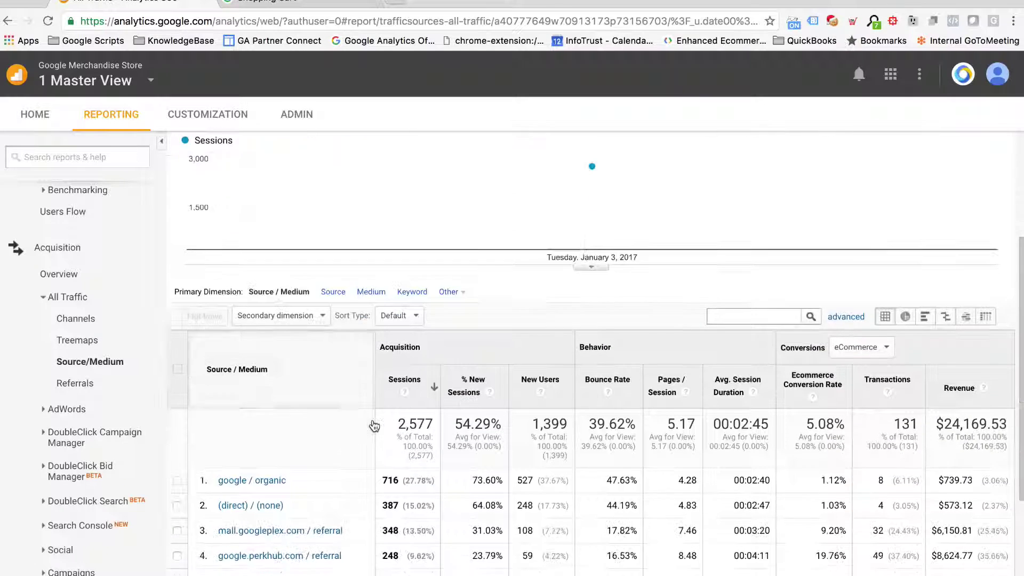
scroll(374, 425, "down", 2)
left_click(747, 224)
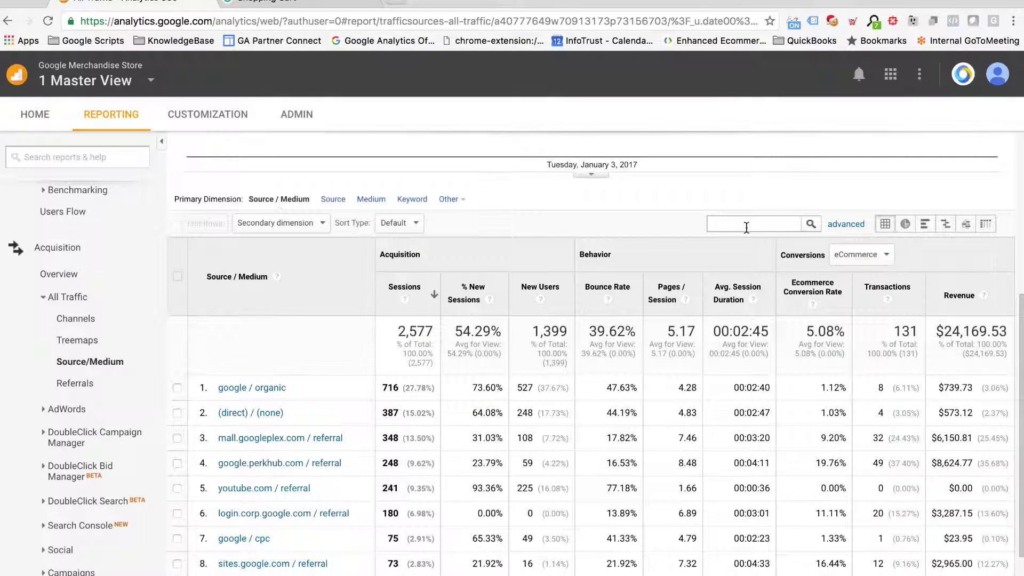
key("Return")
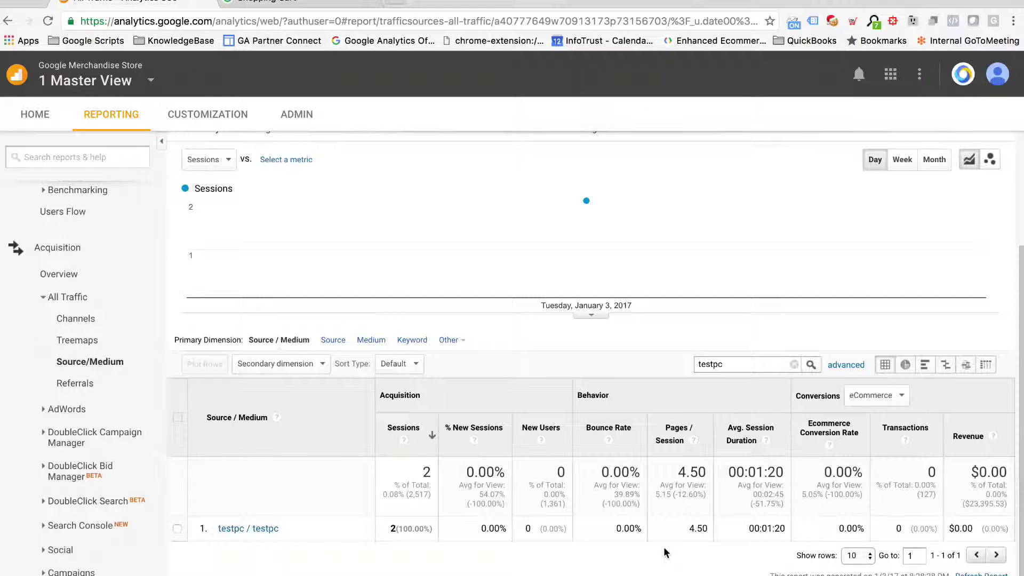
Open the Behavior > Events > Top Events report
scroll(128, 468, "down", 3)
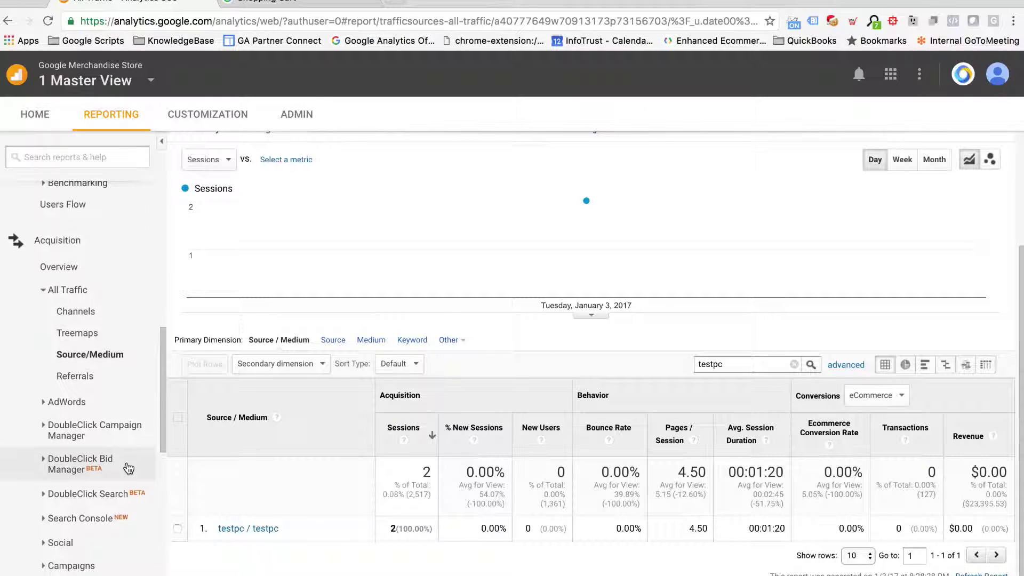
scroll(128, 468, "down", 2)
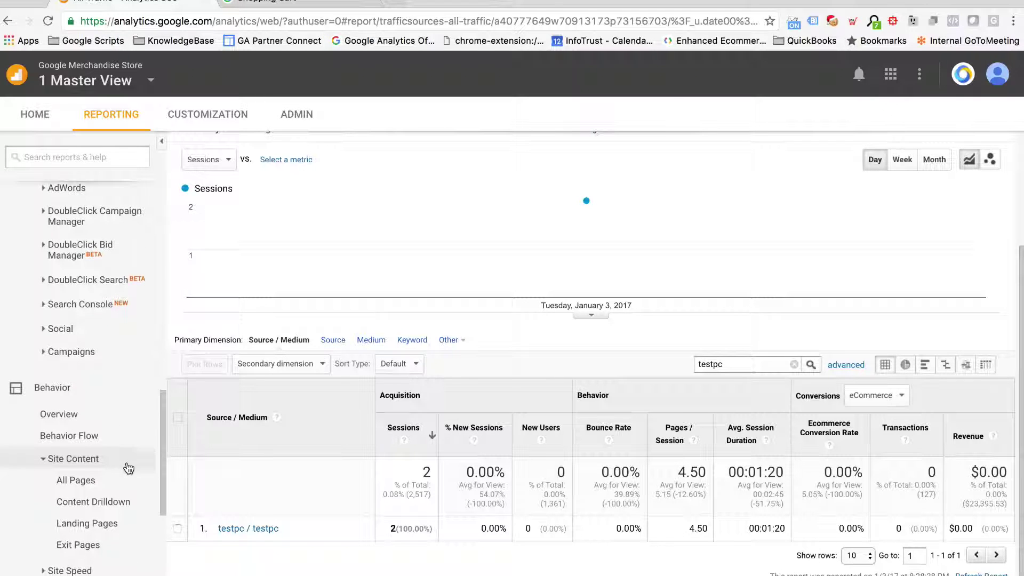
scroll(128, 468, "down", 4)
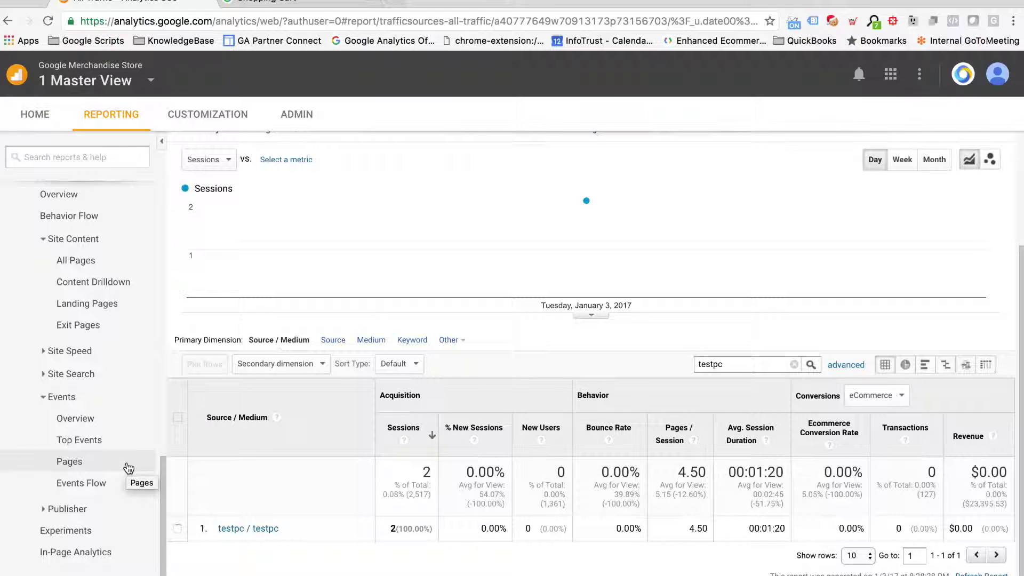
left_click(88, 439)
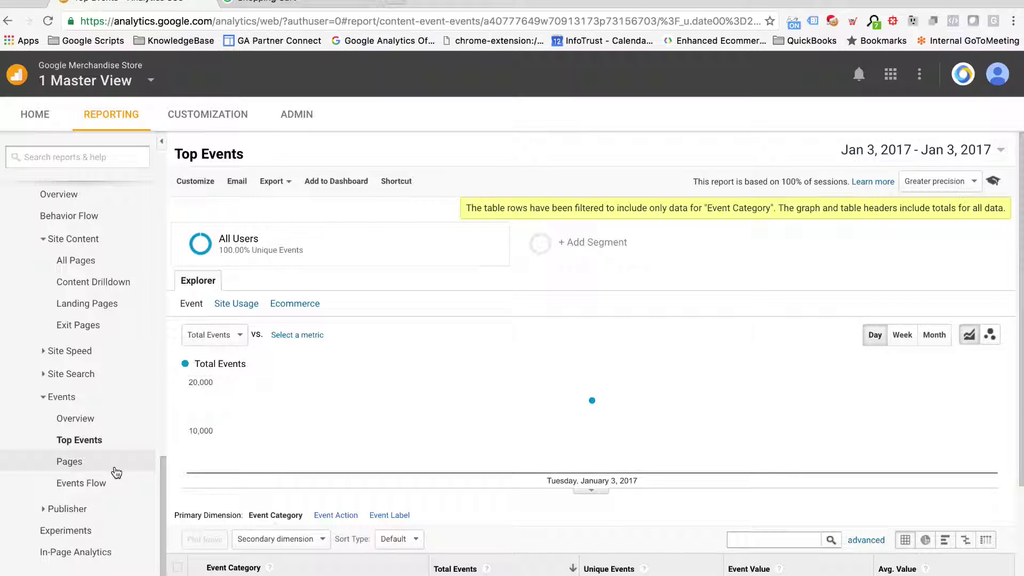
Add Source / Medium as the secondary dimension of the Top Events table
scroll(298, 418, "down", 3)
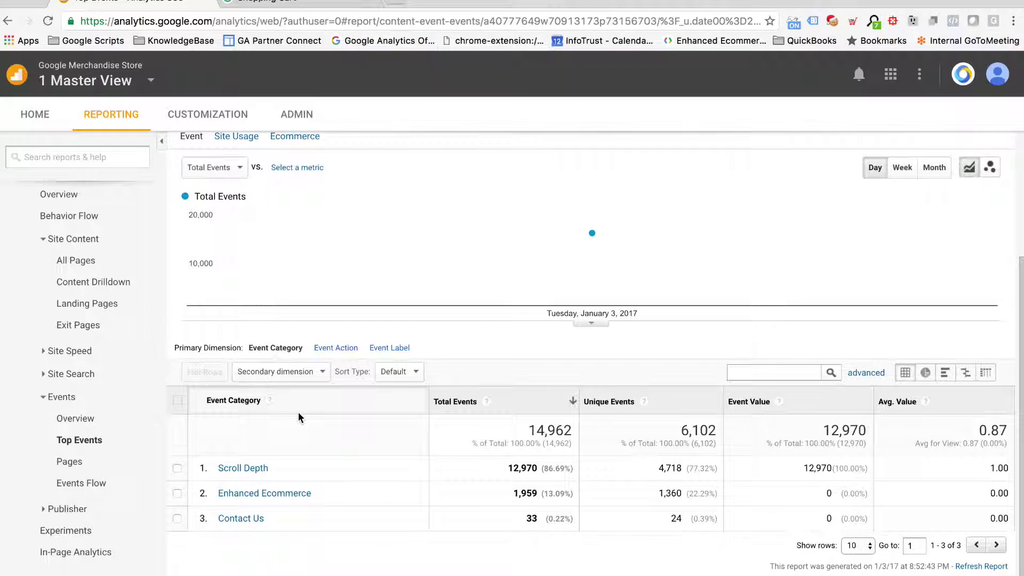
left_click(293, 372)
type("sour")
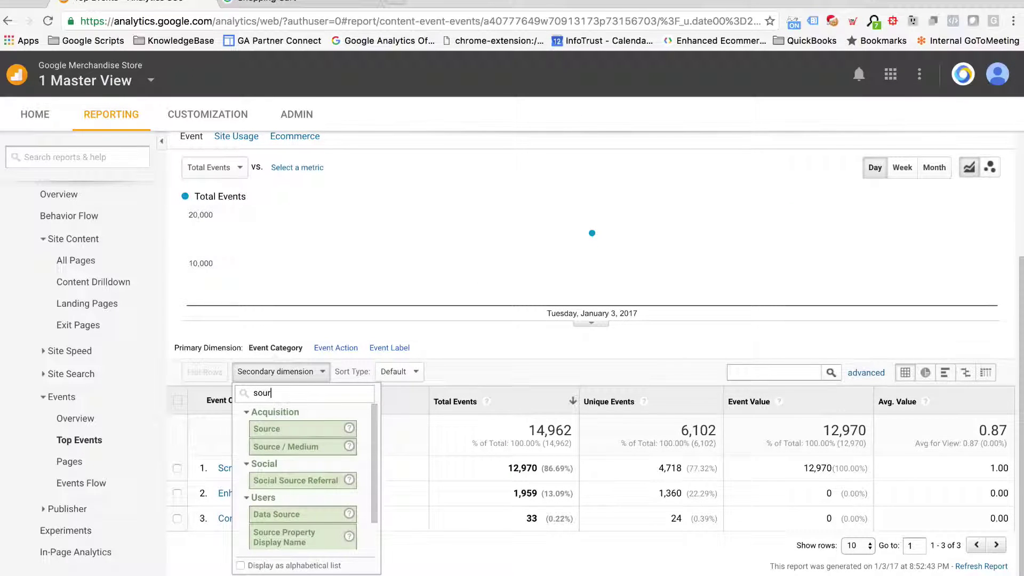
left_click(308, 446)
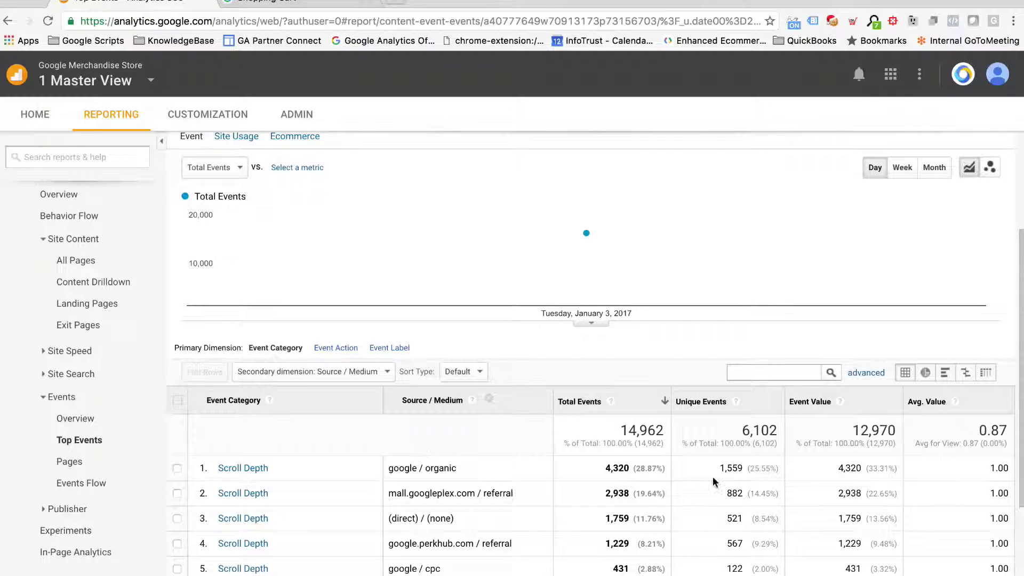
Apply an advanced filter where Source / Medium contains testpc, leaving Scroll Depth and Enhanced Ecommerce rows
left_click(867, 372)
left_click(333, 421)
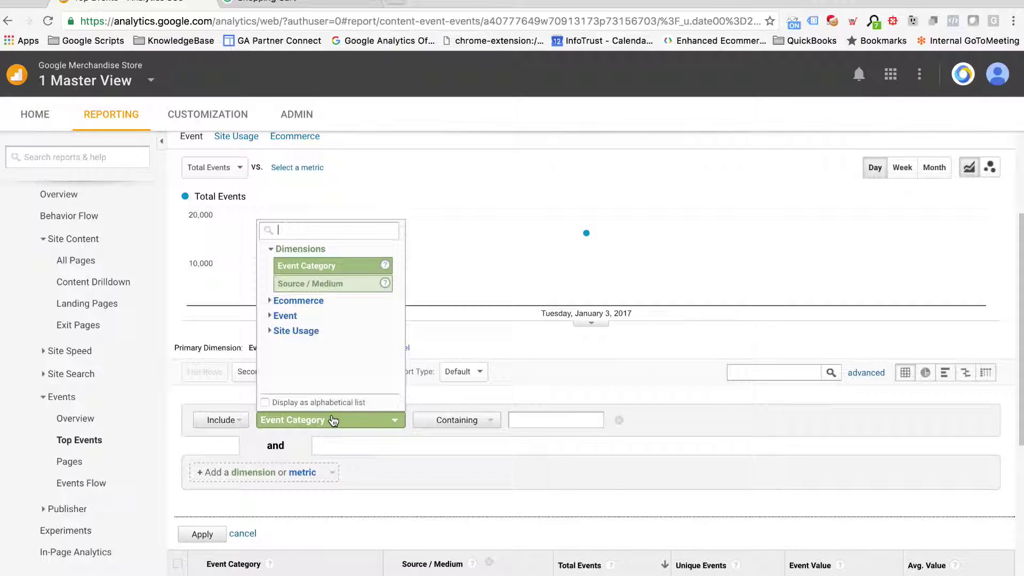
left_click(318, 284)
left_click(514, 421)
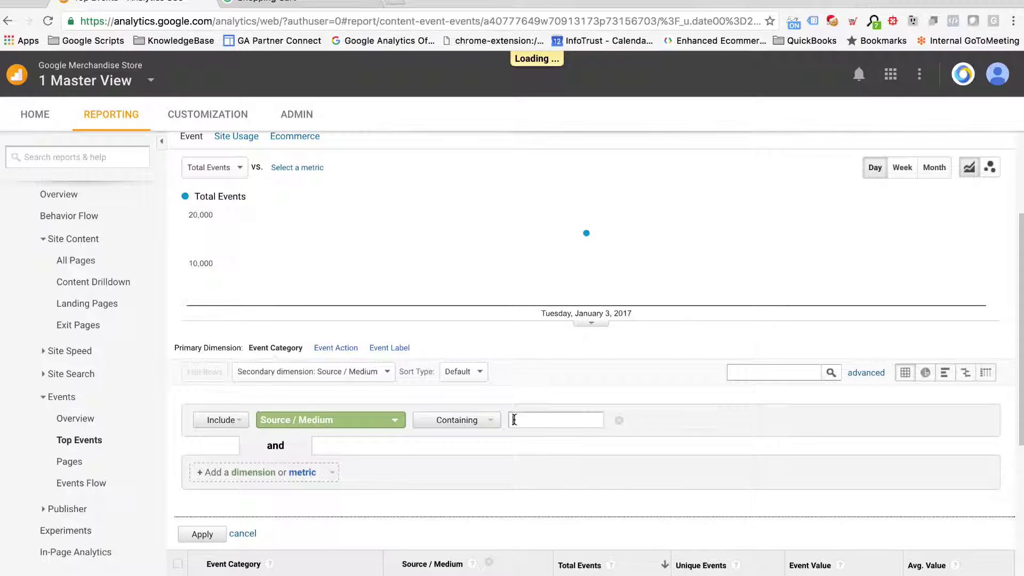
type("testpc")
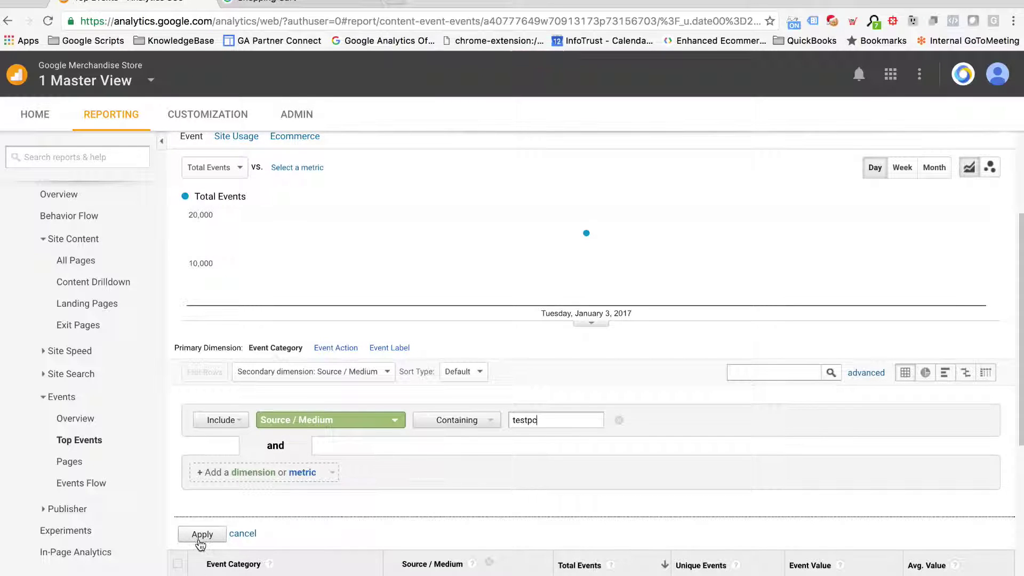
left_click(202, 534)
scroll(491, 462, "down", 1)
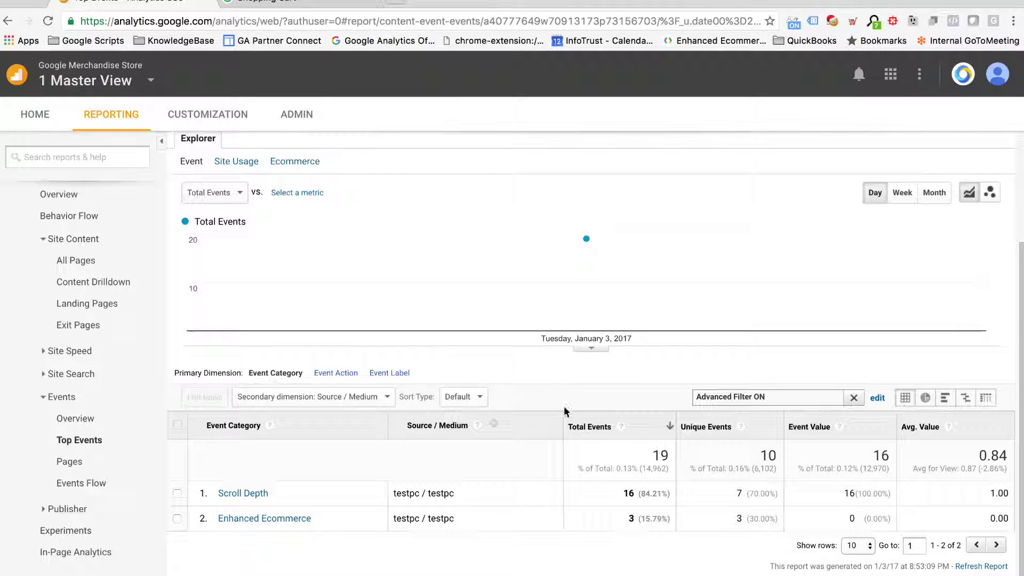
scroll(565, 411, "up", 3)
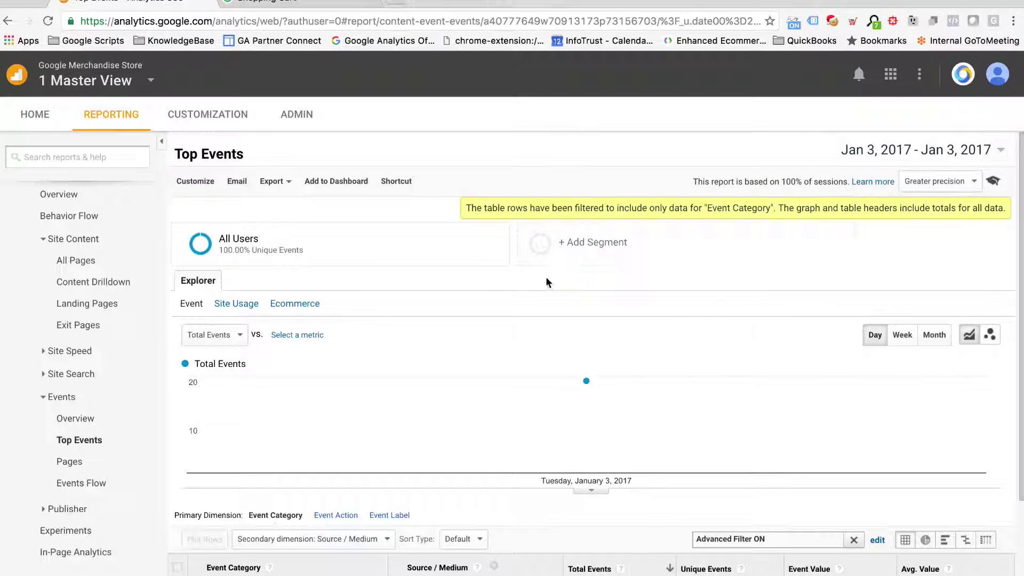
Start a new segment and name it 'source = testpc'
left_click(589, 245)
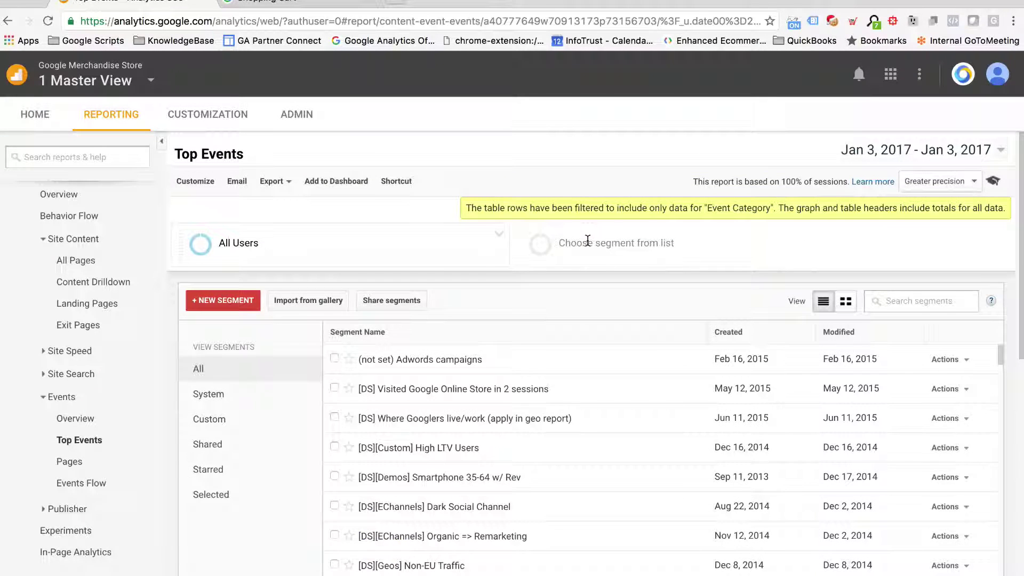
left_click(247, 300)
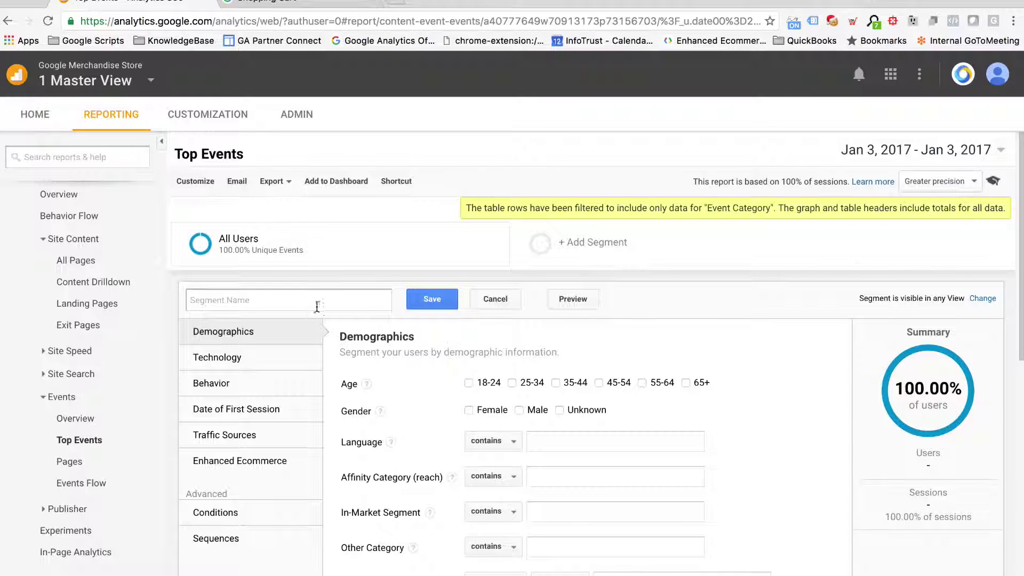
left_click(317, 306)
type("Test")
key("BackSpace")
type("source = testpc")
Add the segment condition Source exactly matches testpc
left_click(229, 516)
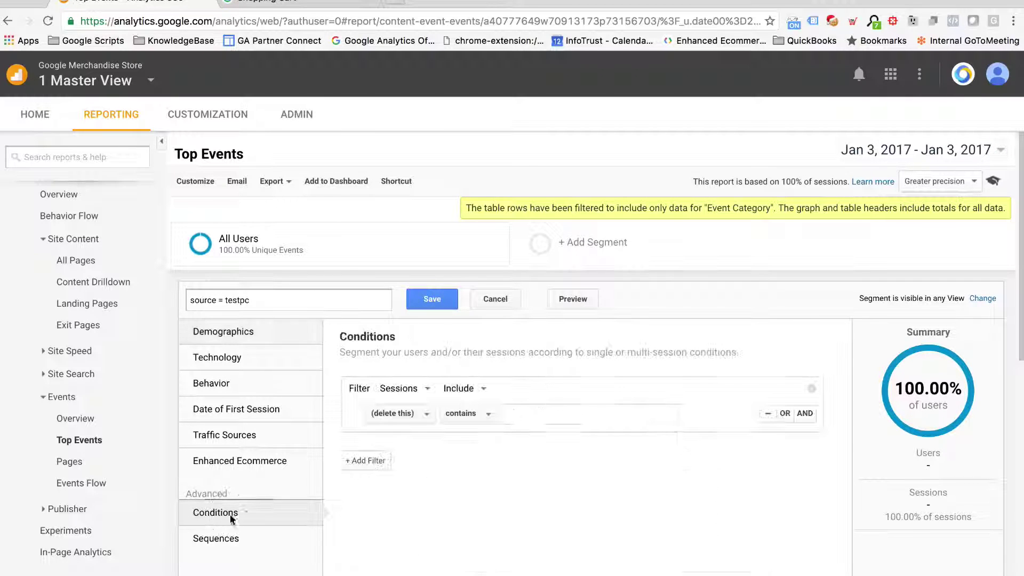
left_click(399, 415)
type("sou")
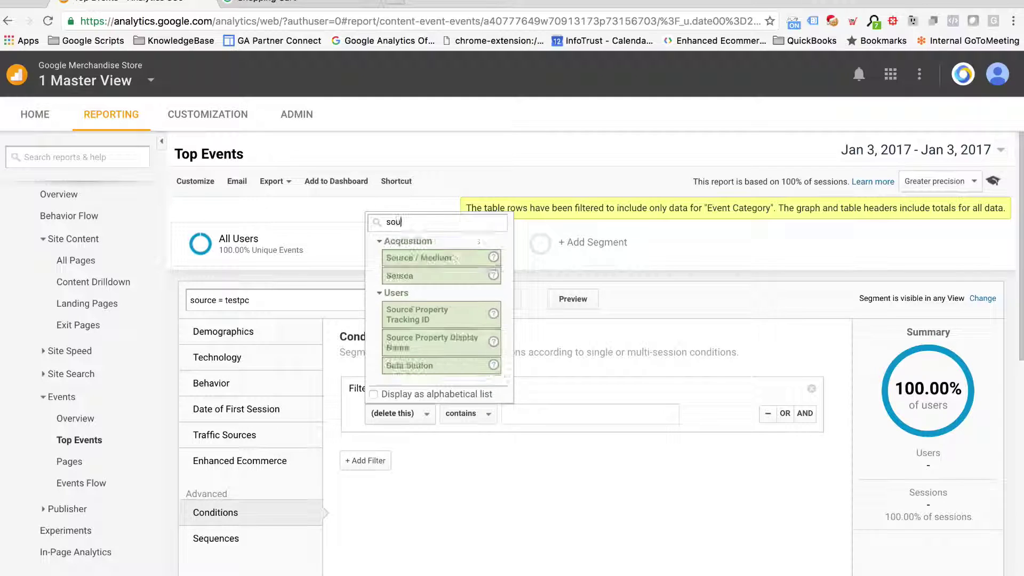
left_click(438, 275)
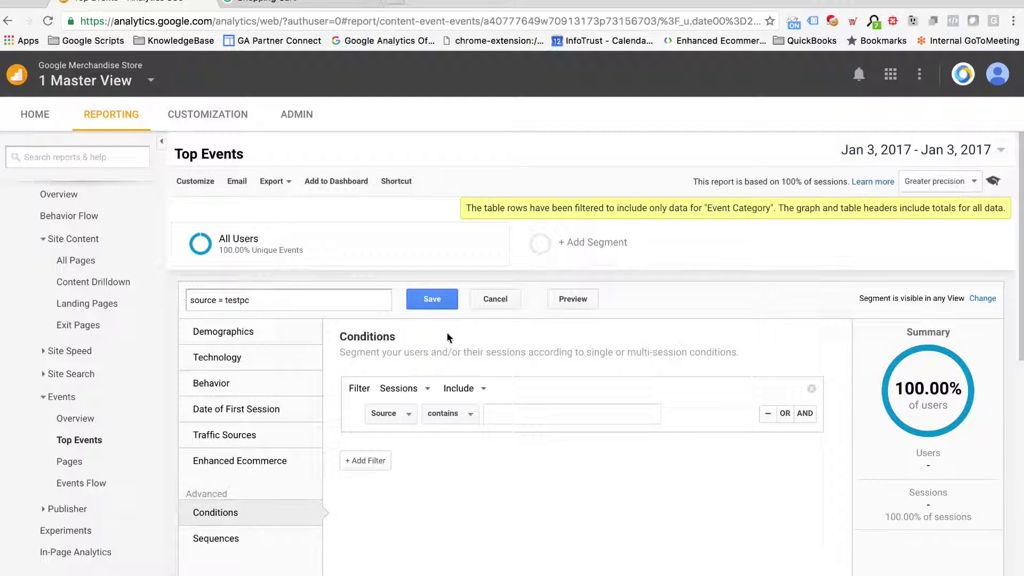
left_click(451, 424)
left_click(457, 439)
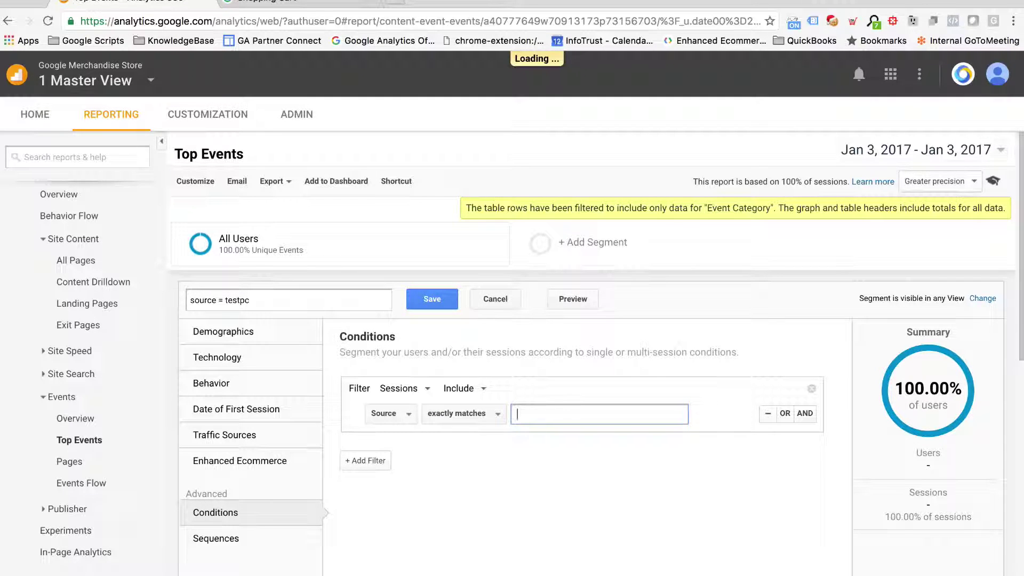
type("testpc")
left_click(566, 492)
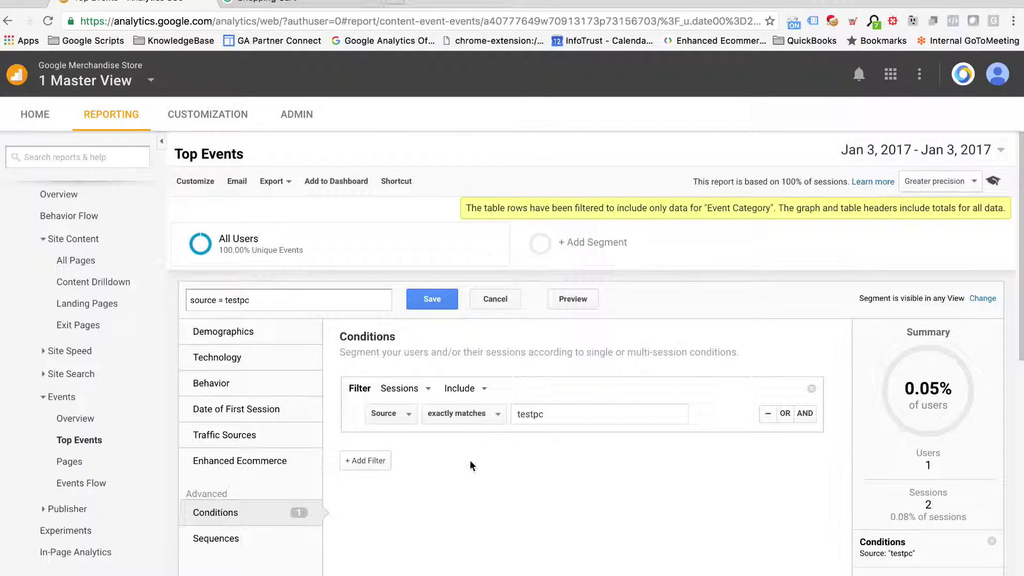
Save and apply the segment, then review Top Events showing Scroll Depth 23 and Enhanced Ecommerce 13
left_click(427, 300)
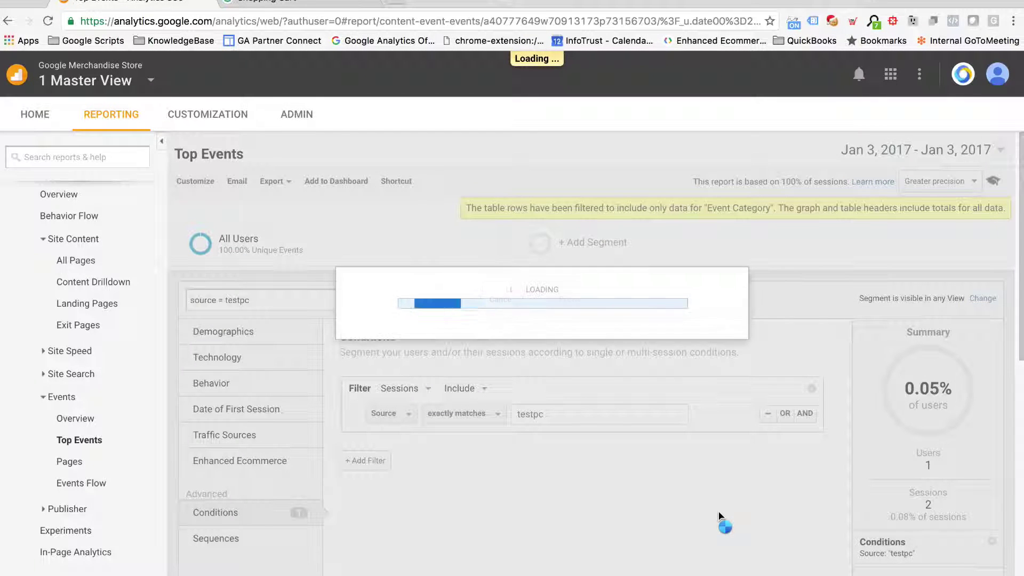
scroll(539, 475, "down", 3)
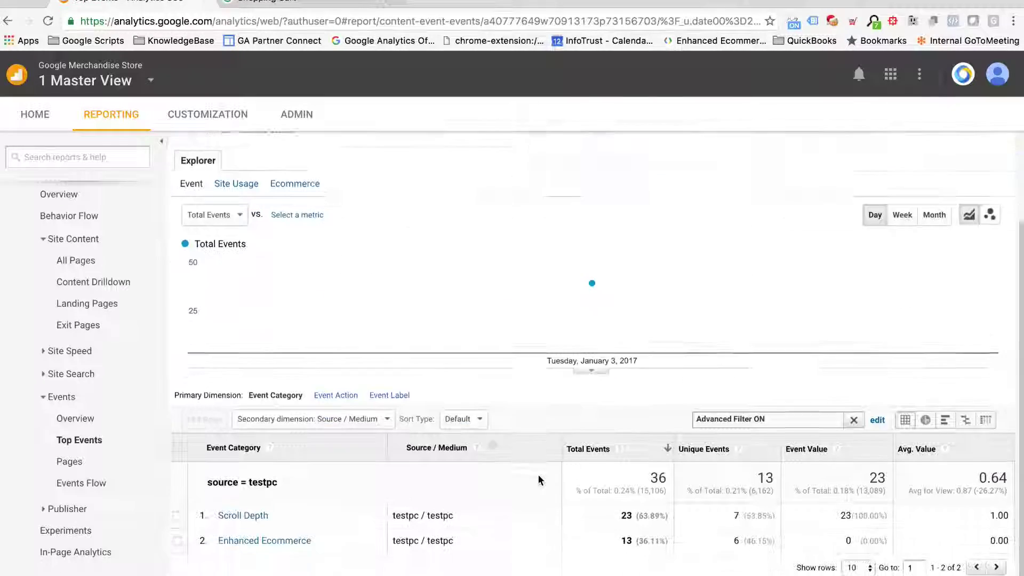
scroll(317, 378, "up", 5)
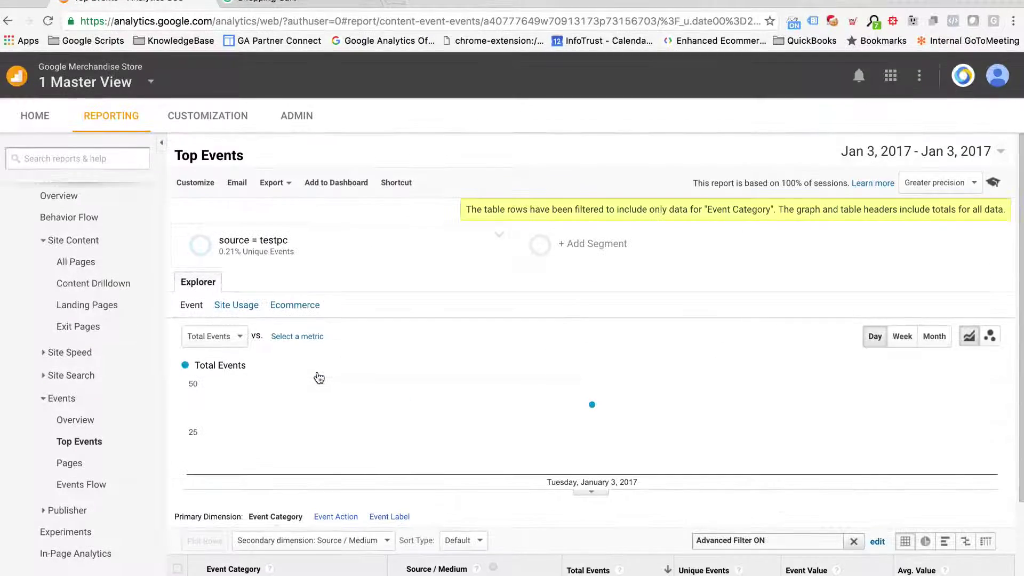
scroll(319, 378, "down", 3)
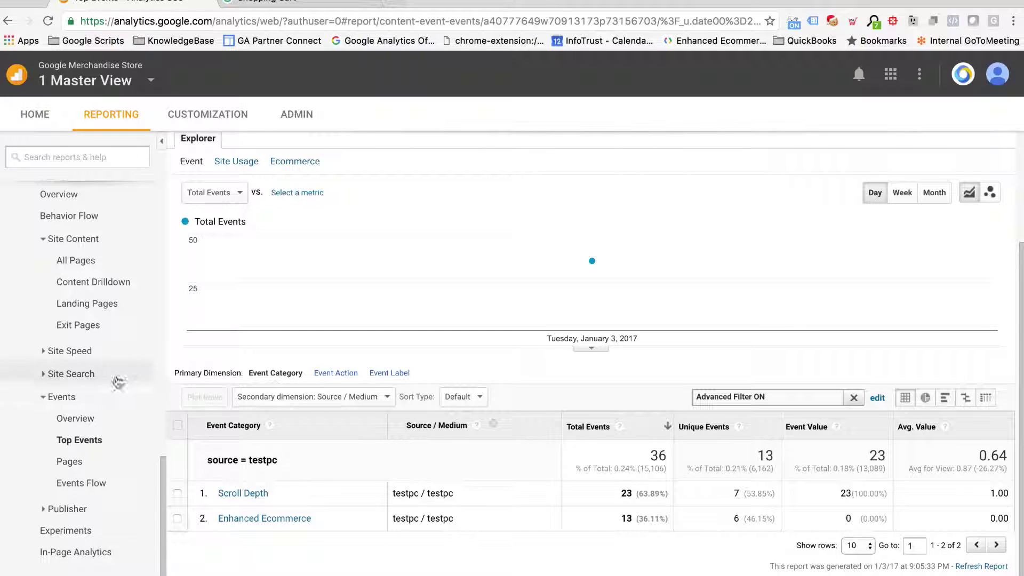
scroll(109, 510, "down", 1)
scroll(108, 510, "down", 3)
Open Conversions > Goals > Overview, showing 9 goal completions and a 450.00% conversion rate
left_click(51, 524)
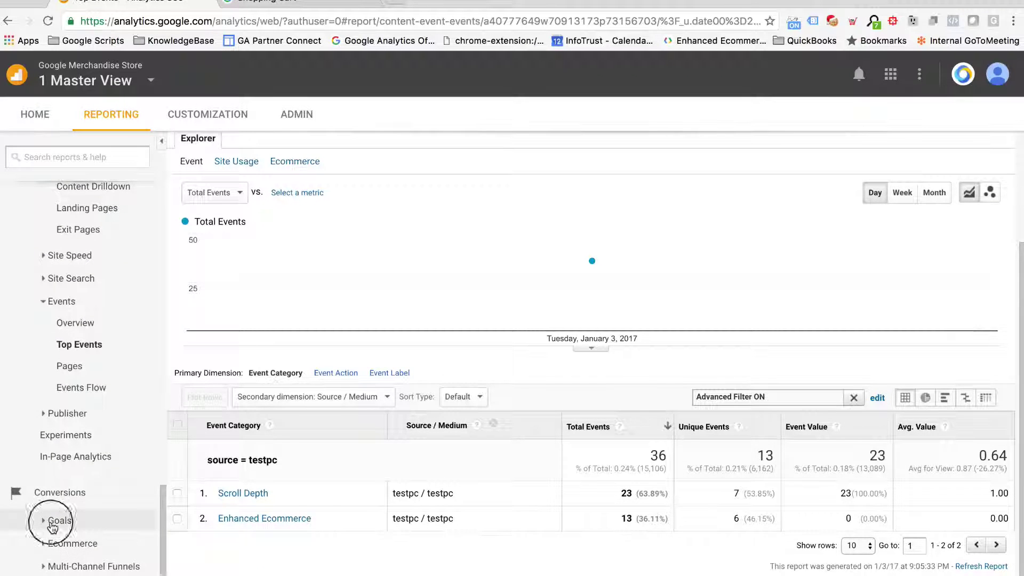
left_click(68, 547)
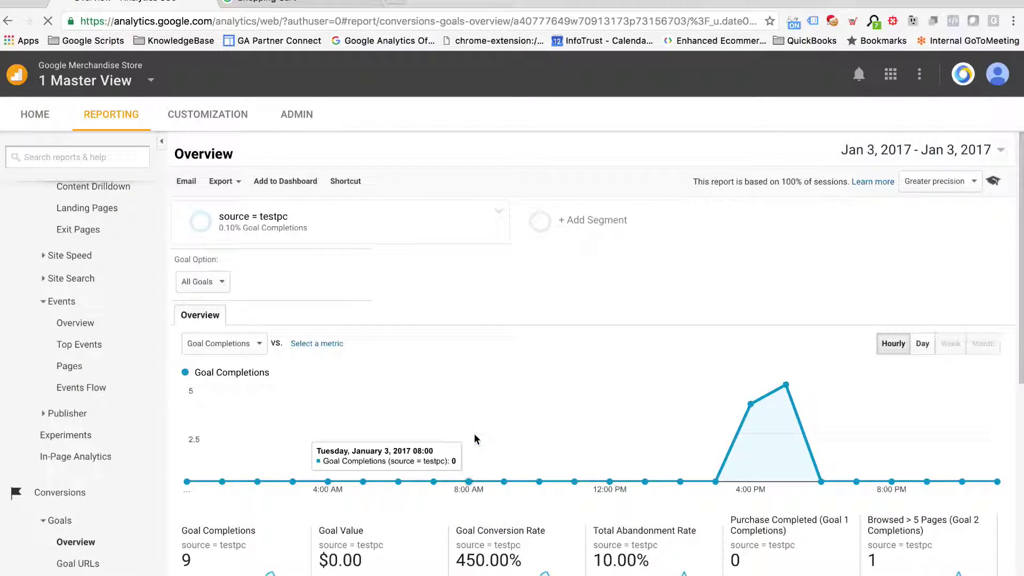
scroll(475, 437, "down", 3)
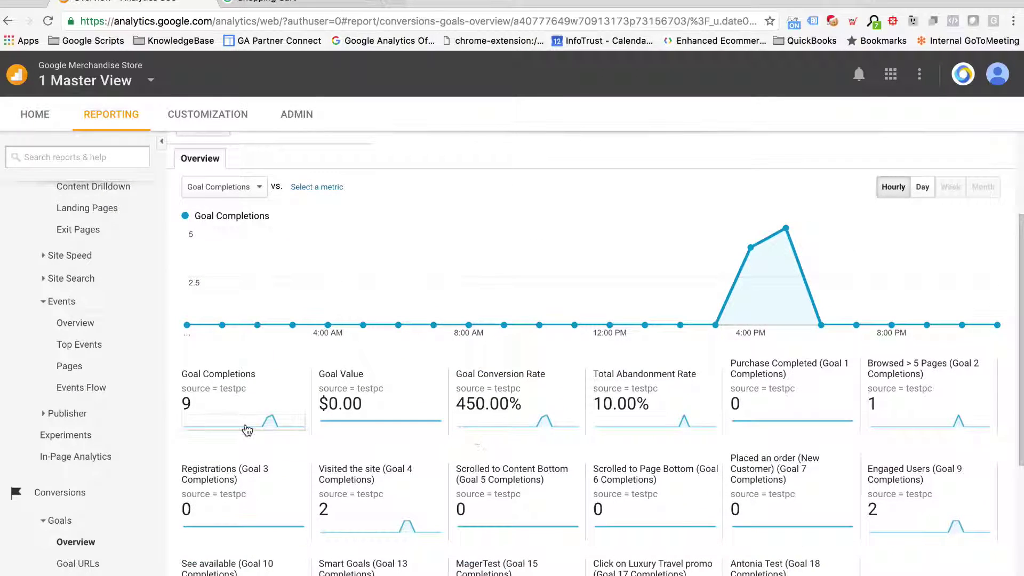
scroll(343, 423, "down", 3)
scroll(344, 424, "up", 1)
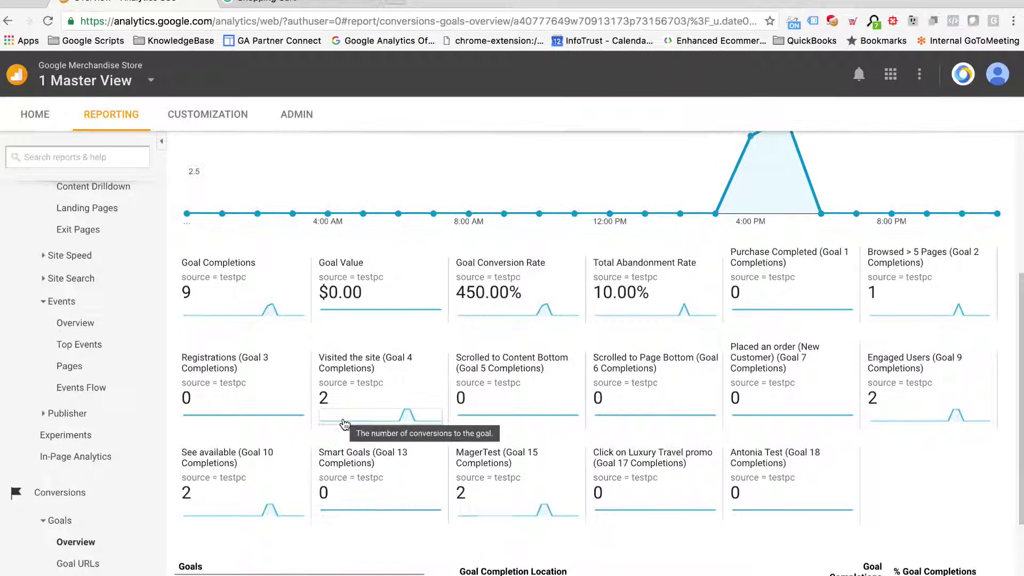